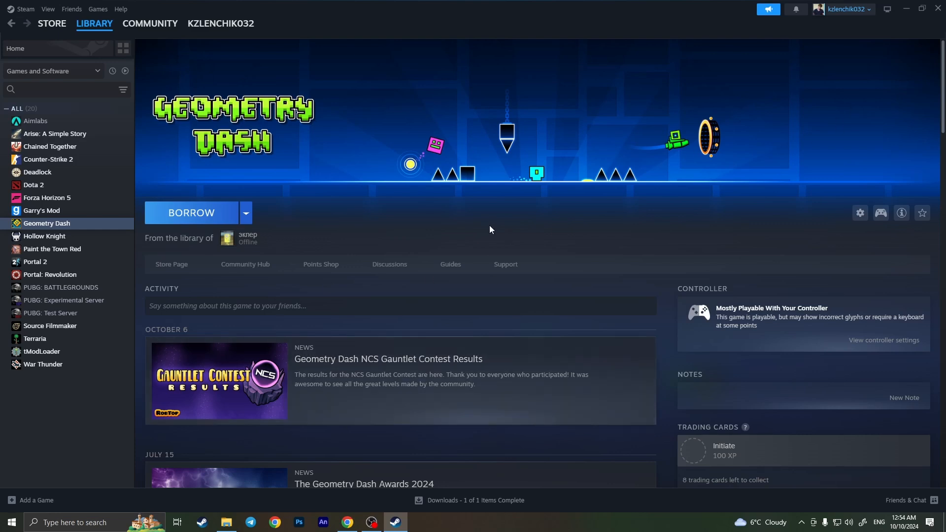
# Open Steam Settings from the Steam menu and position the window.
pyautogui.click(26, 9)
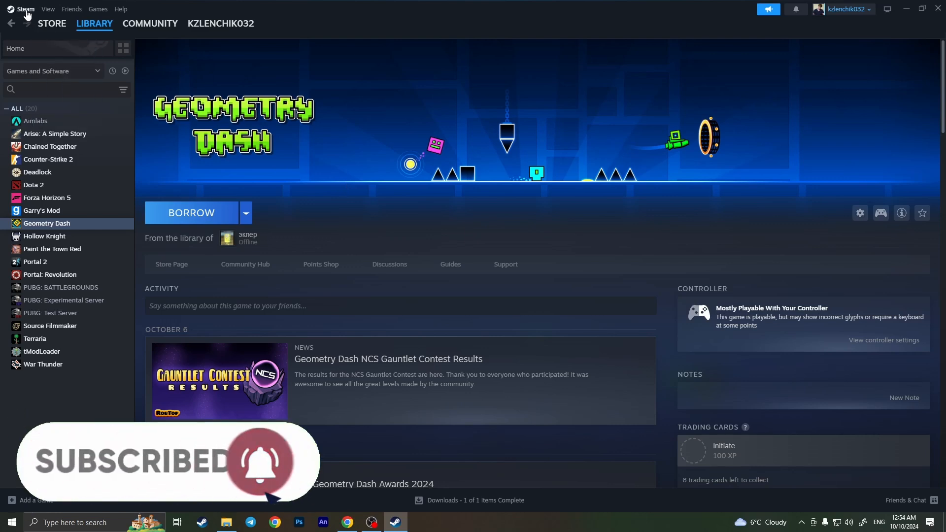
pyautogui.click(25, 11)
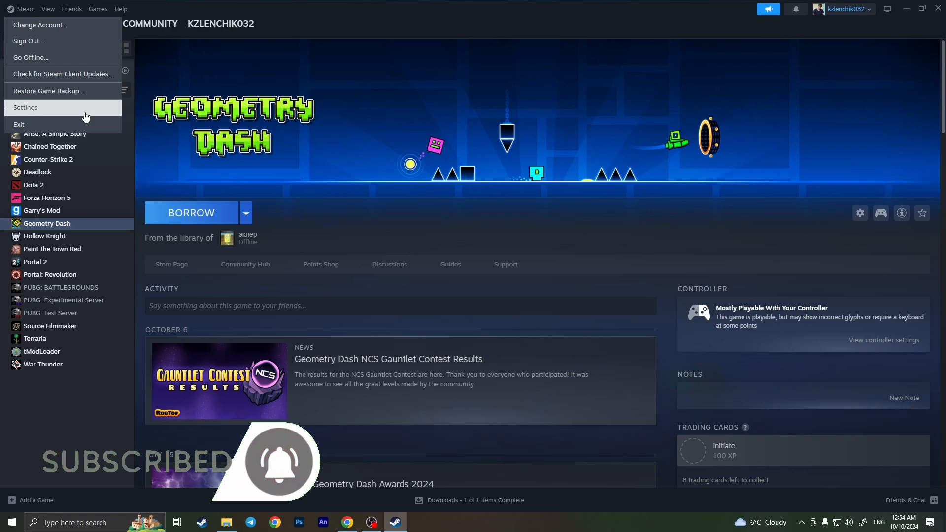
pyautogui.click(29, 109)
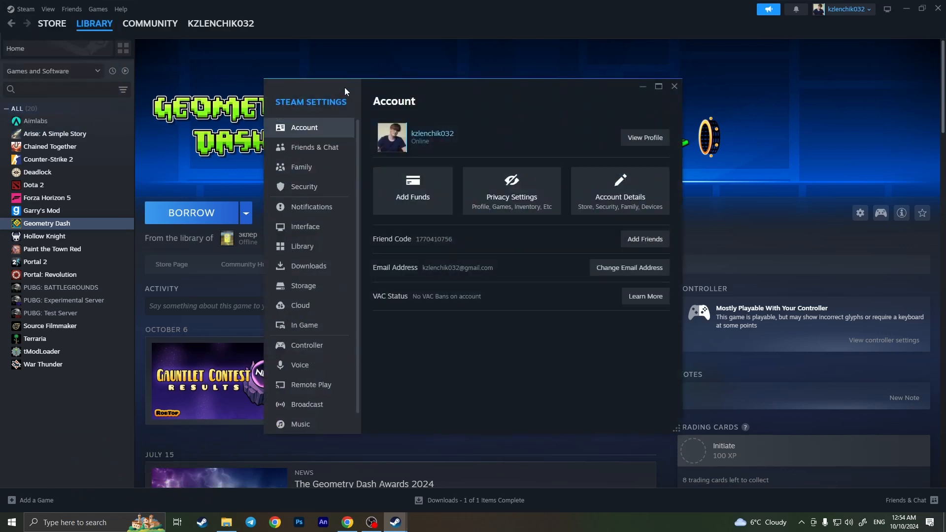
pyautogui.moveTo(345, 88); pyautogui.dragTo(355, 98)
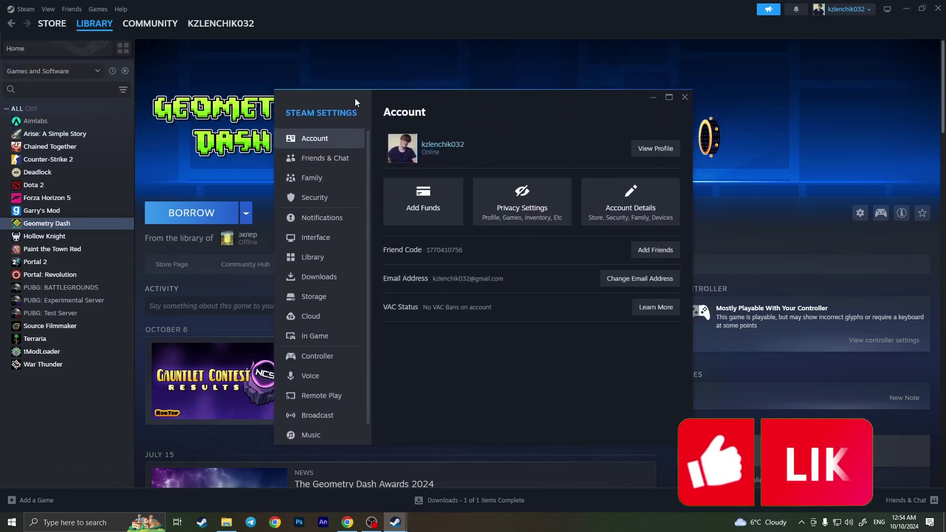
# On the In Game page, delete web browser data and confirm clearing cache, cookies and history.
pyautogui.click(340, 339)
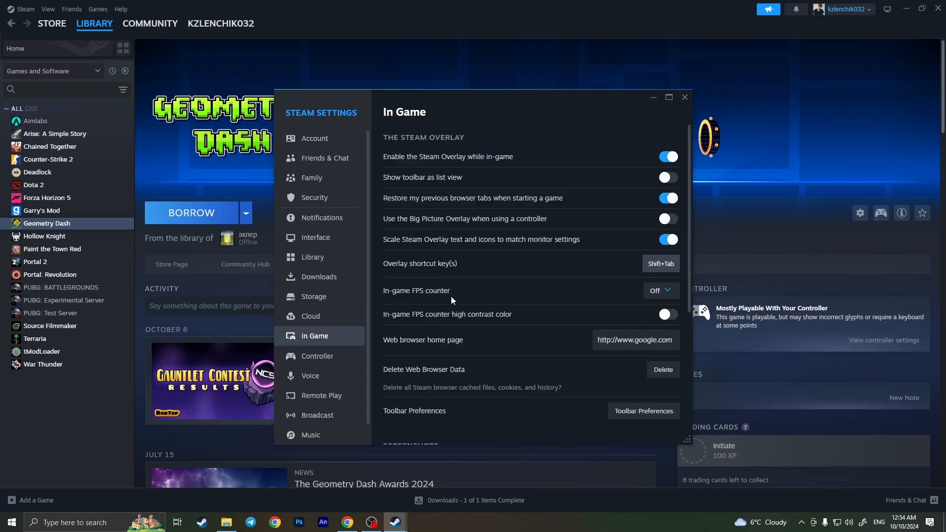
pyautogui.scroll(-1, 451, 296)
pyautogui.scroll(-1, 449, 288)
pyautogui.scroll(-2, 450, 288)
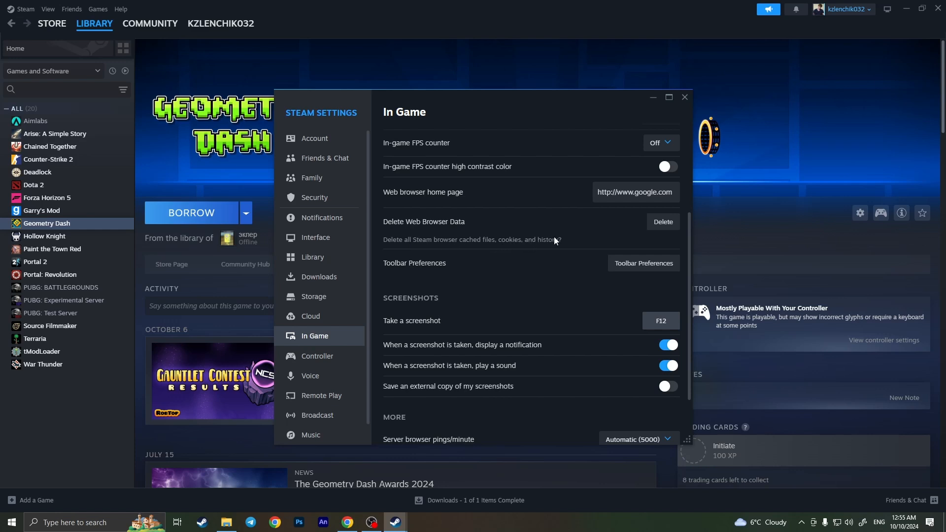
pyautogui.click(668, 222)
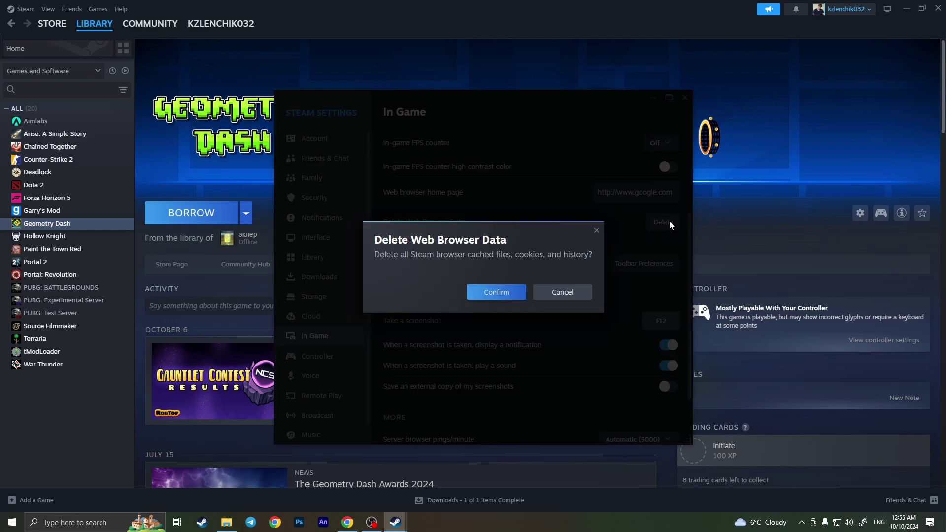
pyautogui.click(507, 293)
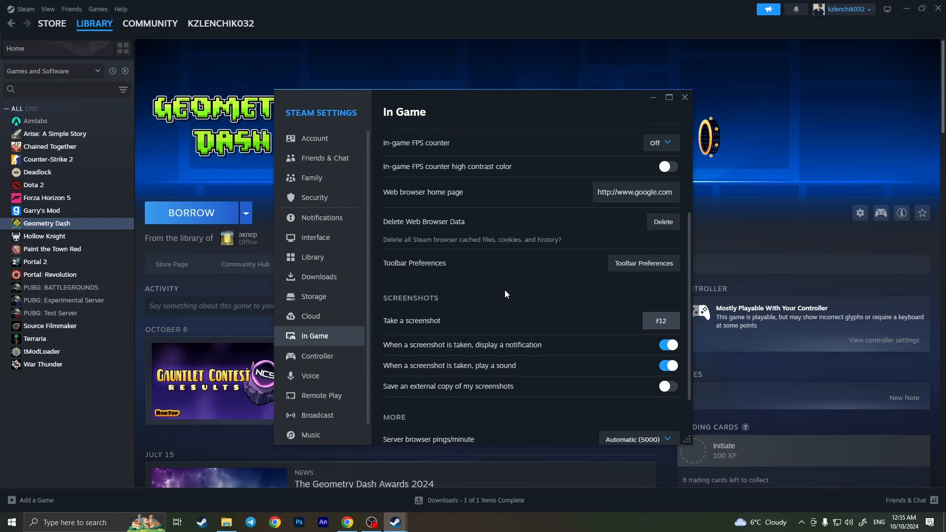
pyautogui.scroll(2, 570, 234)
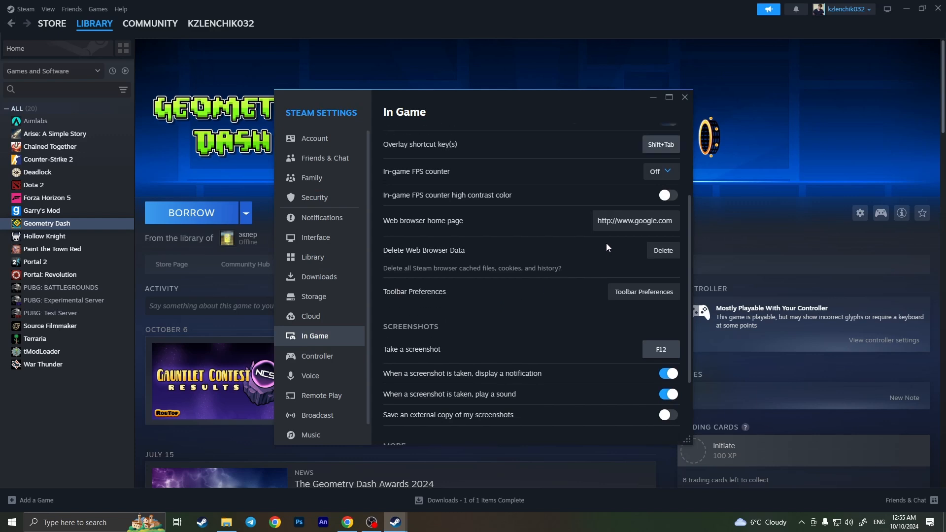
pyautogui.scroll(-3, 624, 282)
pyautogui.scroll(1, 569, 280)
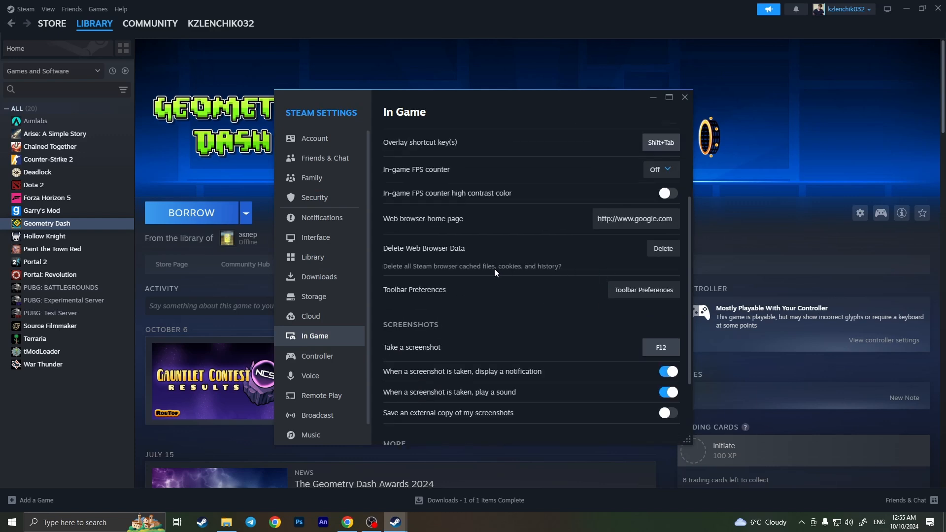